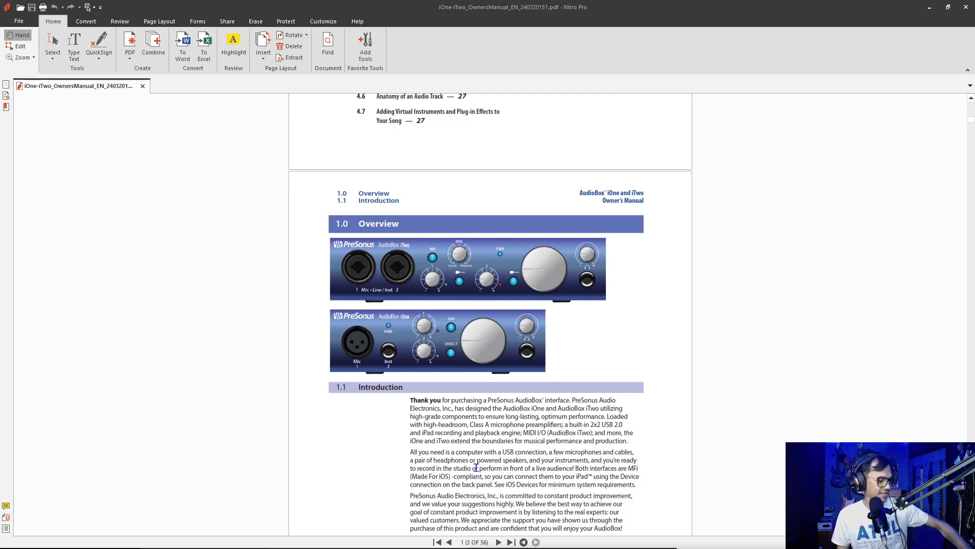
Minimize the owner's manual, open Universal Control from the desktop and move its window to the other display
left_click(931, 8)
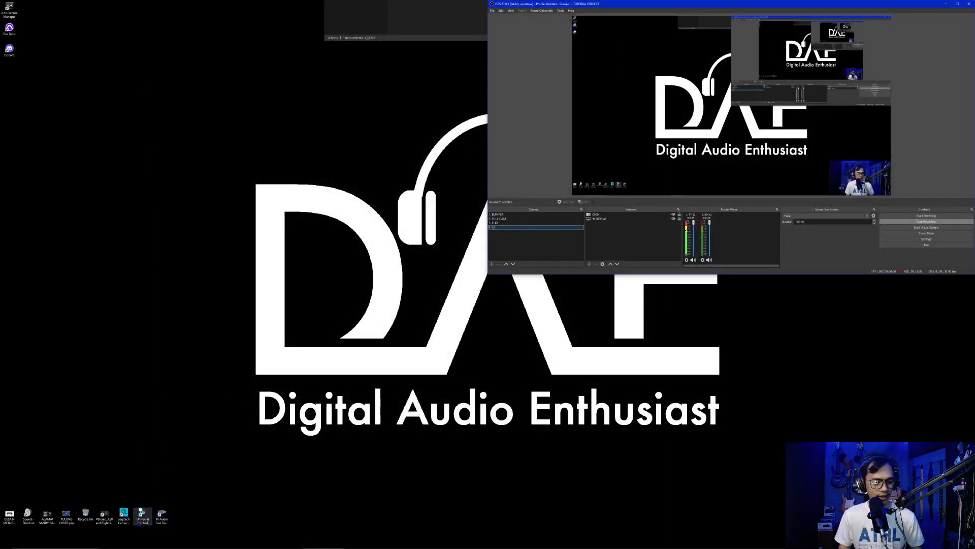
left_click(140, 517)
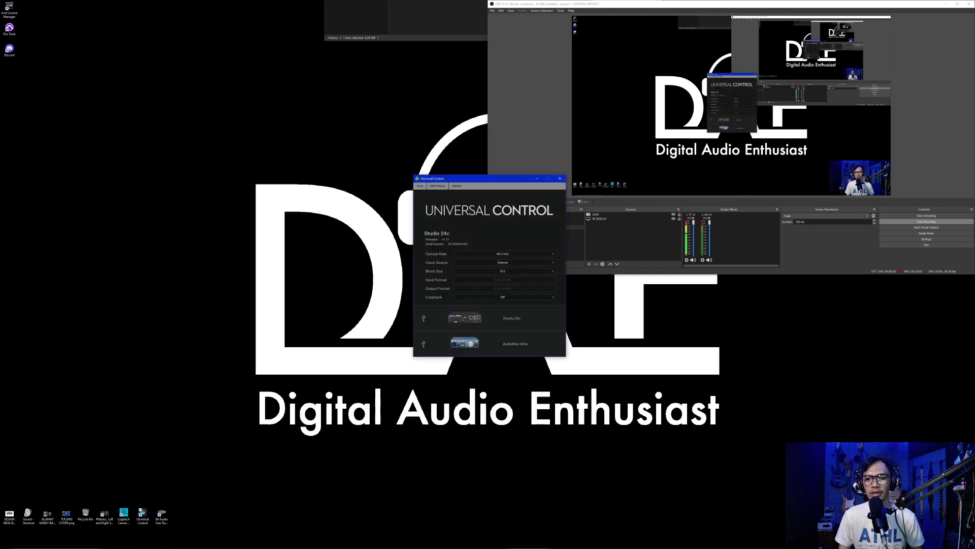
left_click_drag(511, 181, 467, 0)
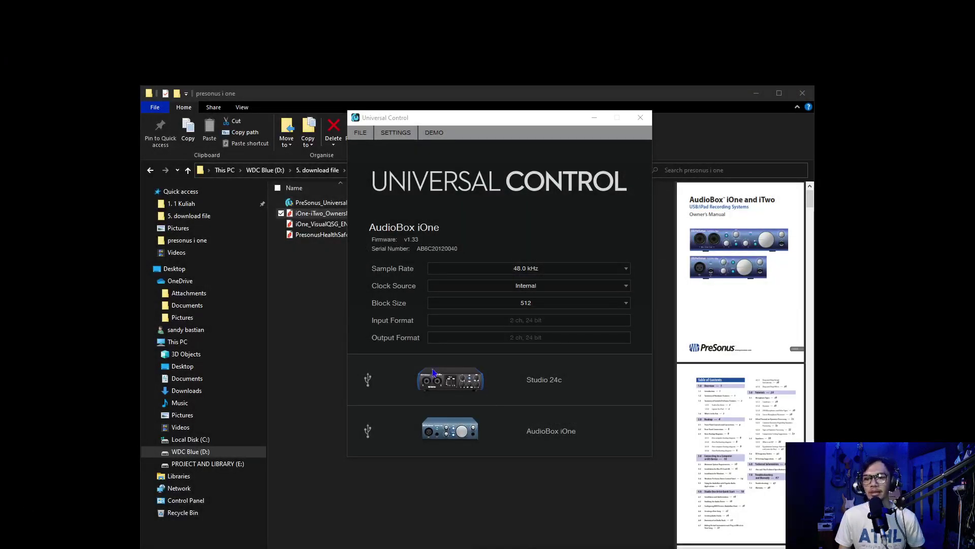
Set the AudioBox iOne's block size to 256 and close Universal Control
left_click(468, 384)
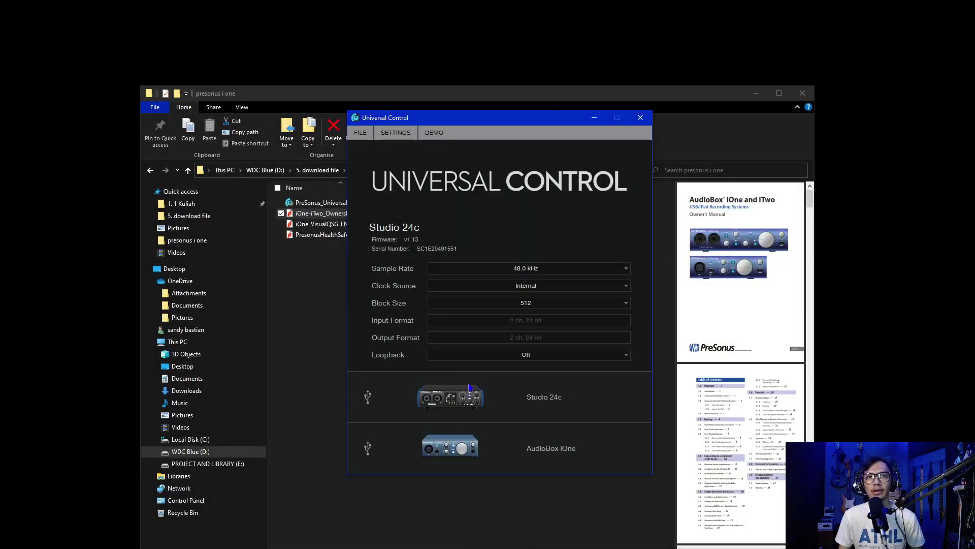
left_click(459, 450)
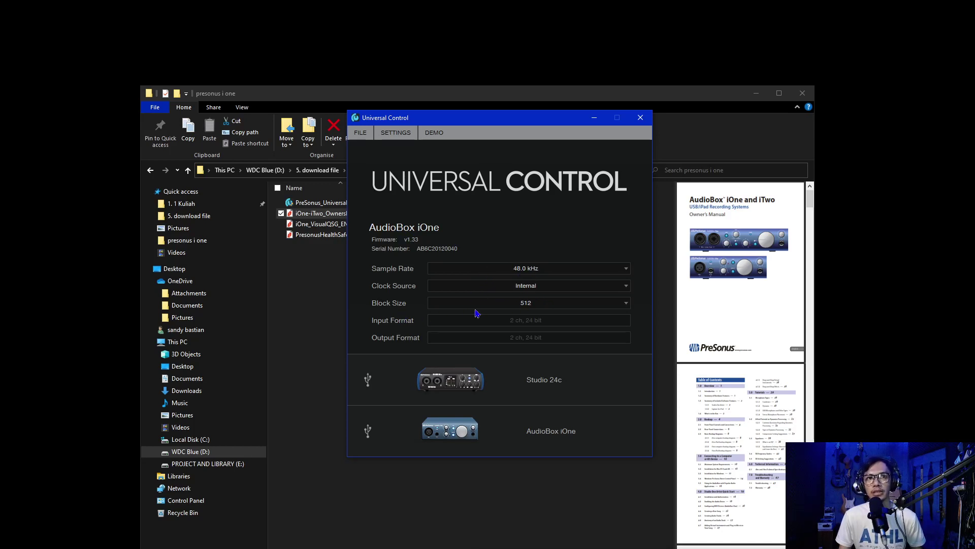
left_click(503, 305)
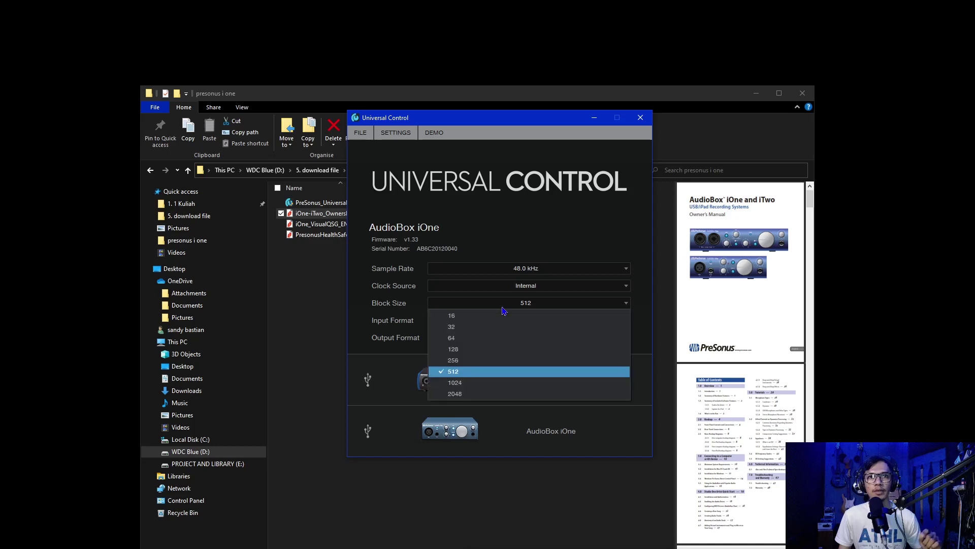
left_click(473, 362)
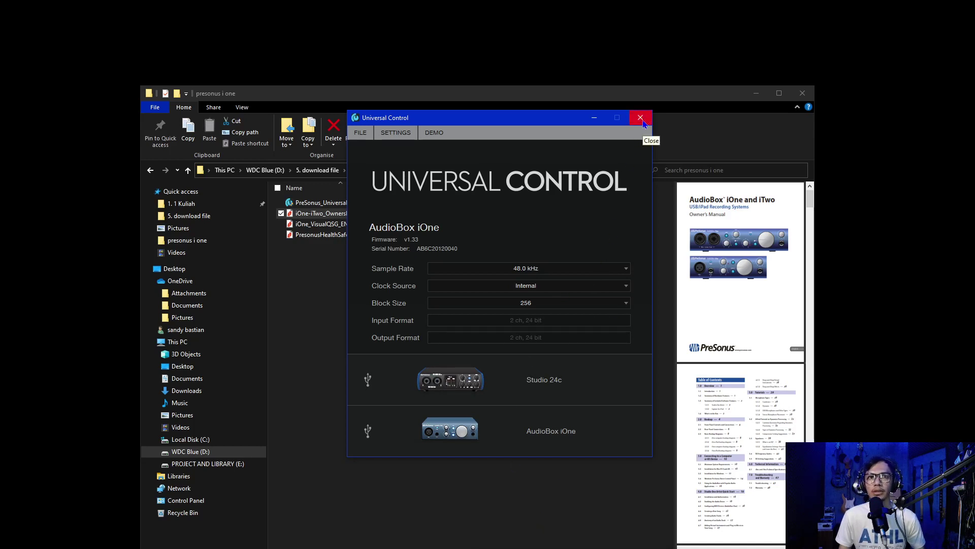
left_click(642, 122)
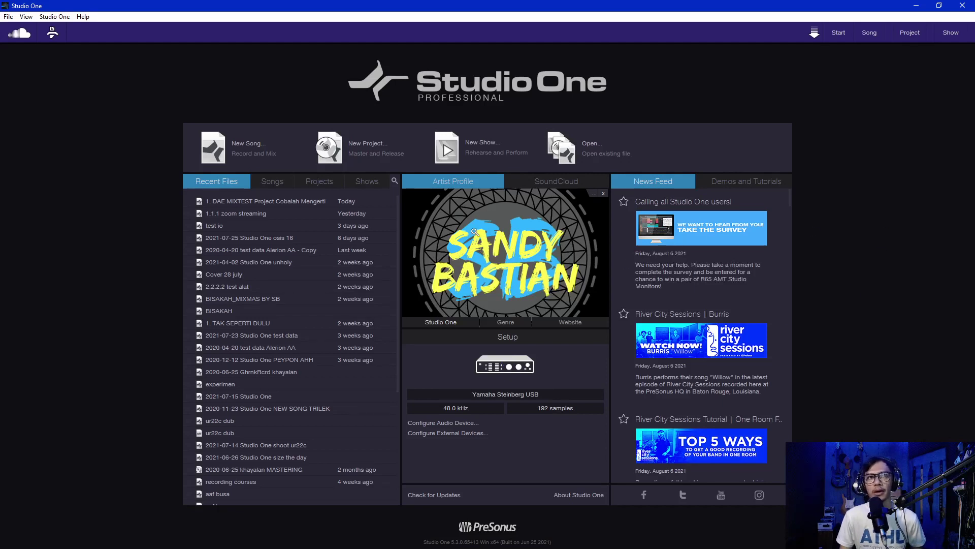
Choose AudioBox as Studio One's audio device and apply the audio setup
left_click(511, 370)
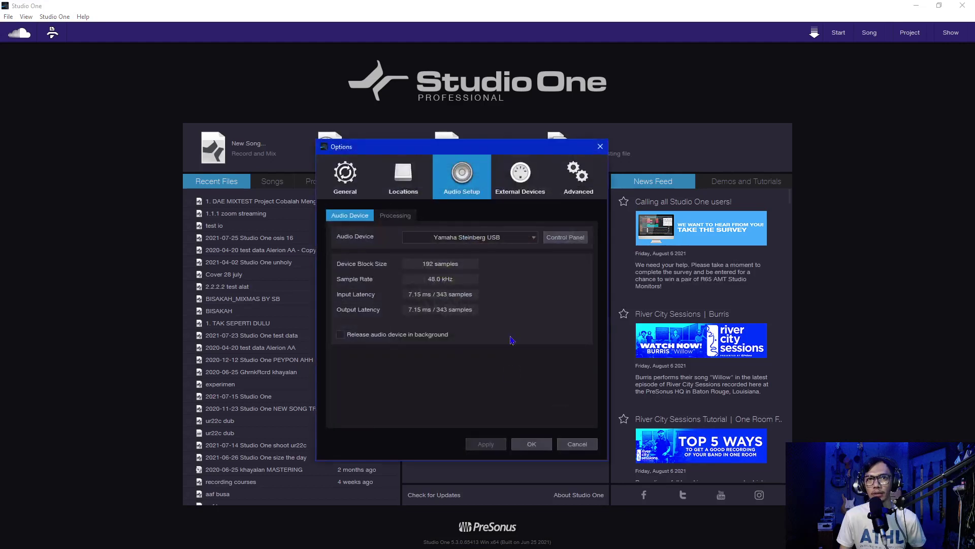
left_click(525, 239)
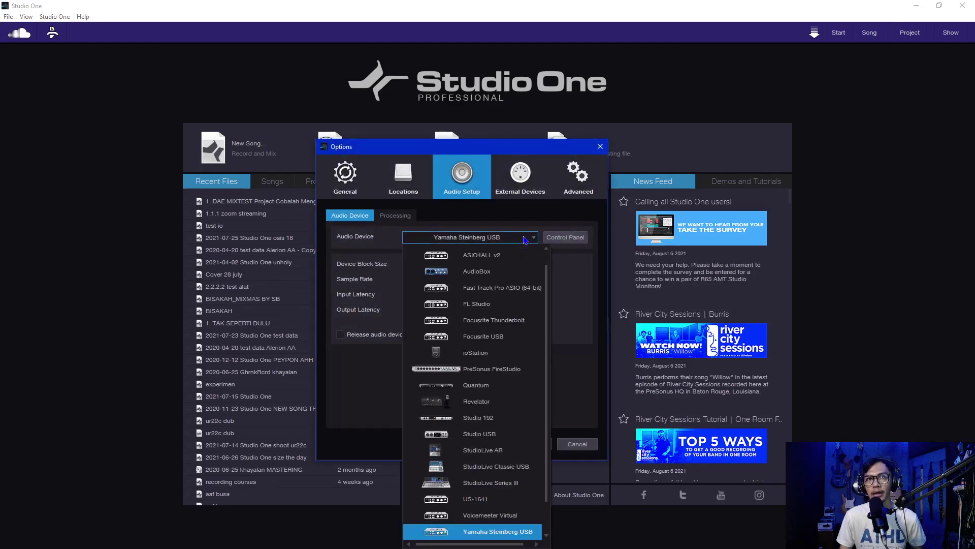
scroll(500, 262, "up", 1)
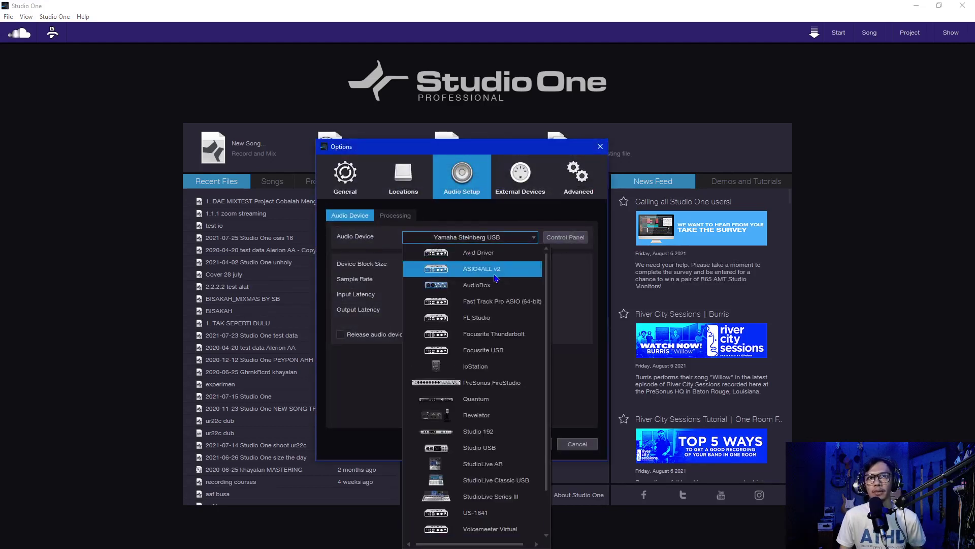
left_click(498, 287)
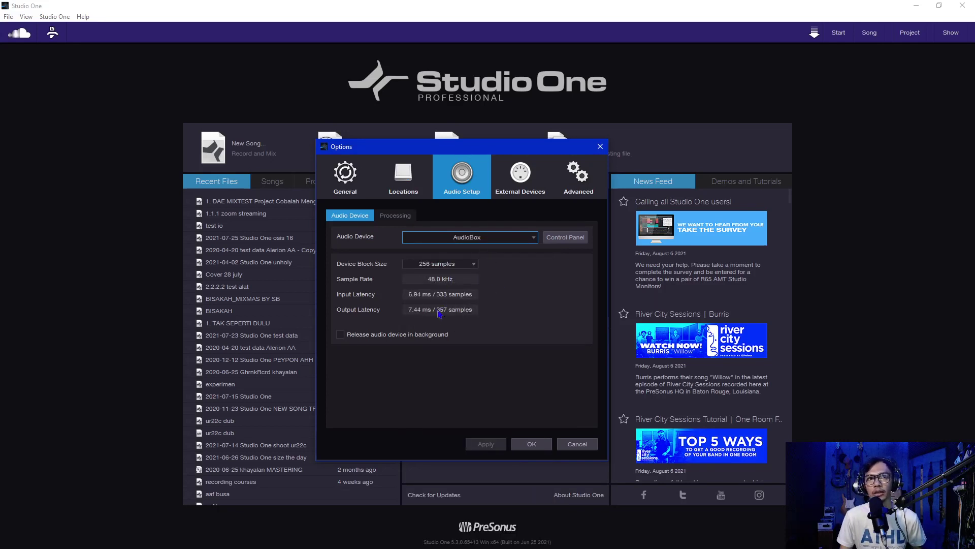
left_click(528, 445)
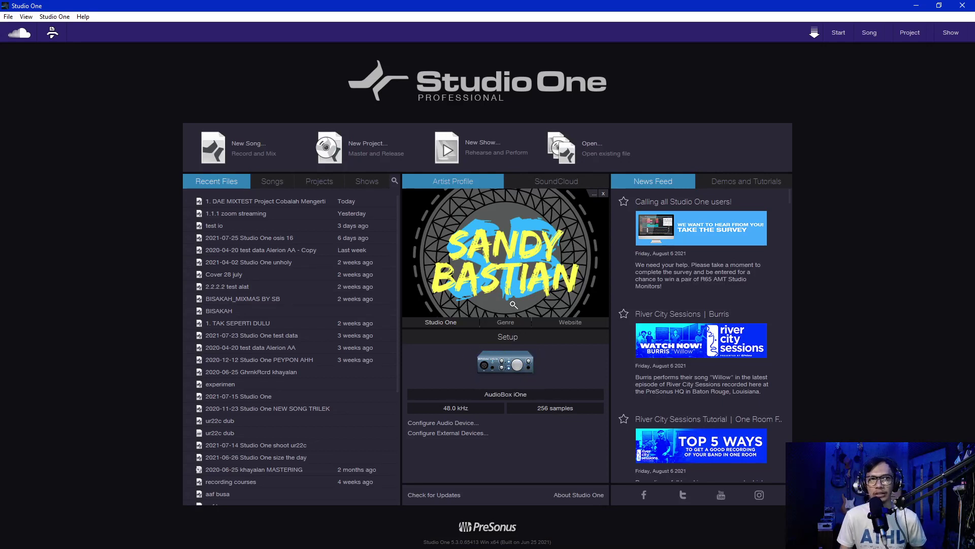
Create an empty song titled "2021-08-07 Studio One test presonus i1"
left_click(246, 145)
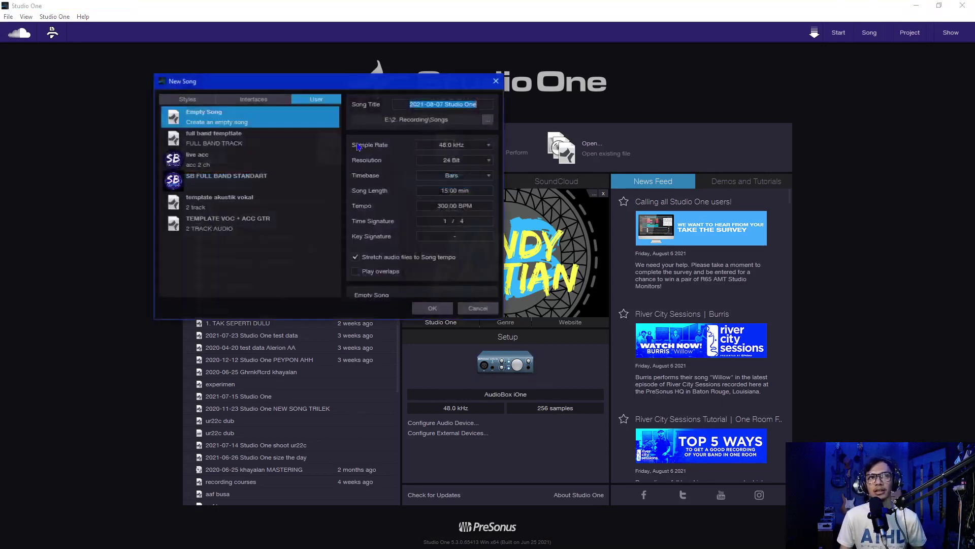
left_click(479, 106)
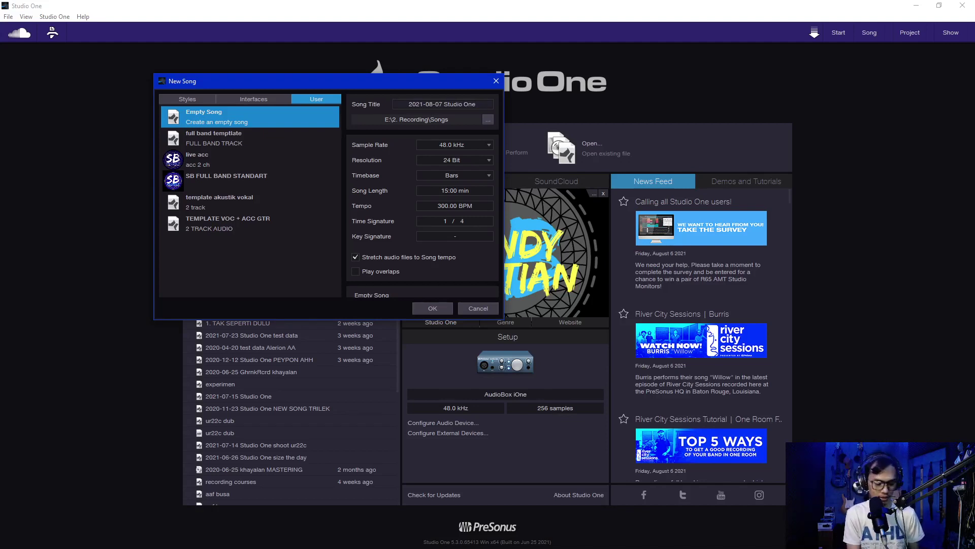
type("test presonus")
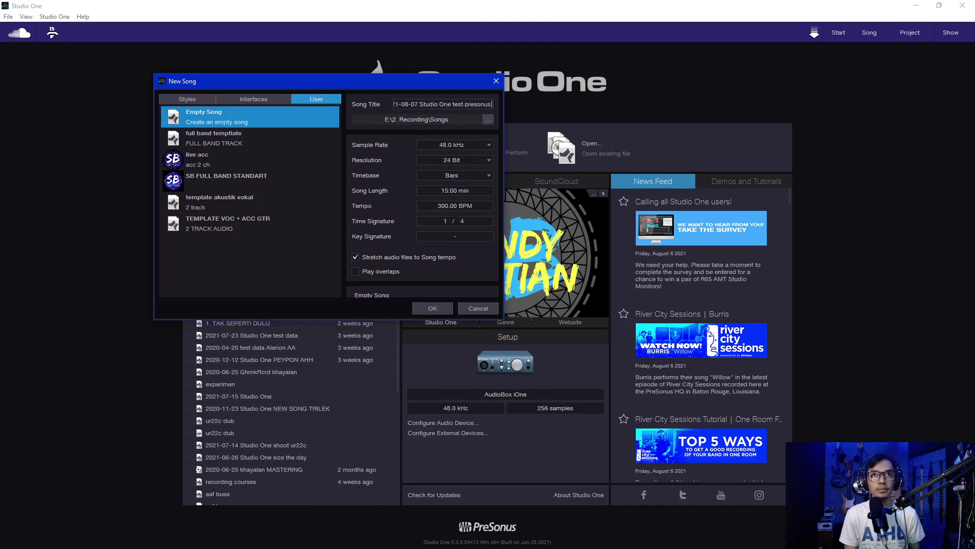
type(" i1")
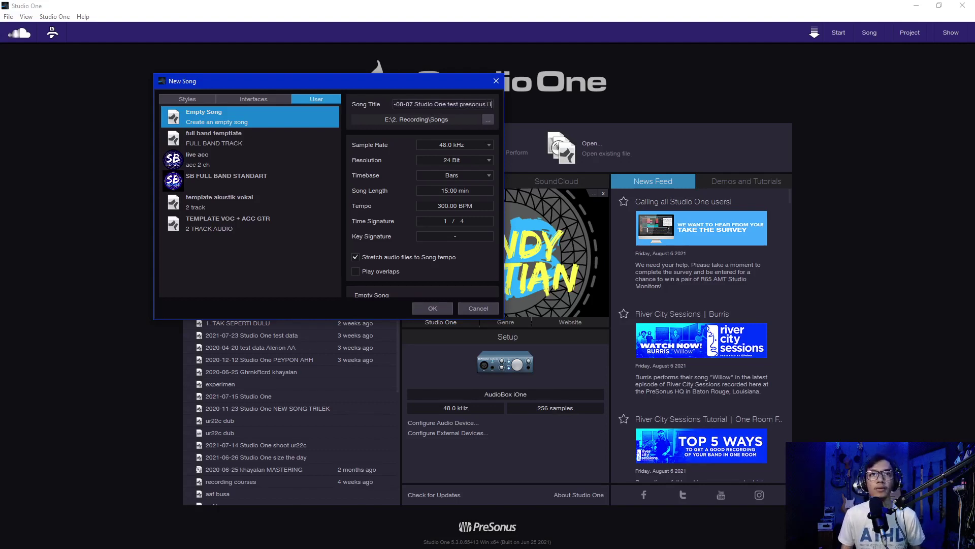
left_click(441, 306)
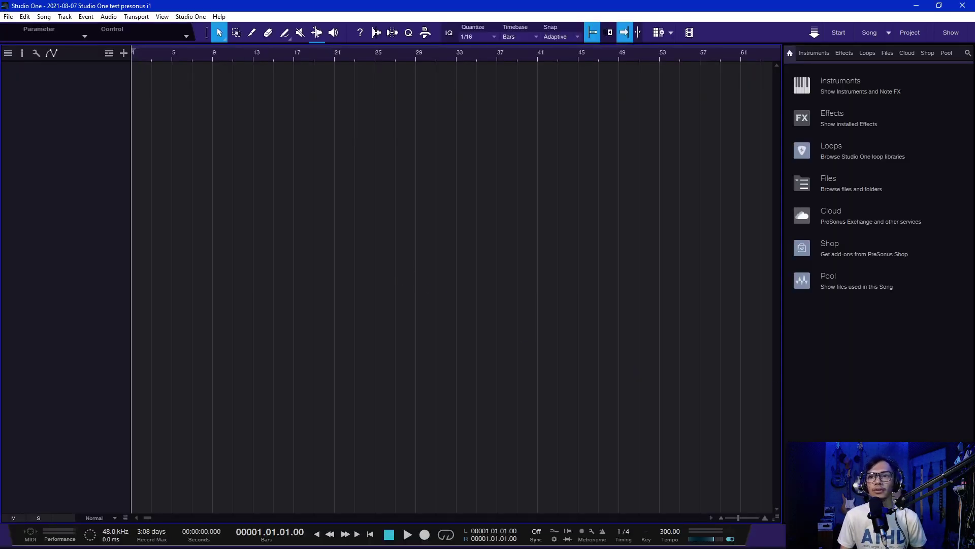
Show the mixing console and add a mono audio track named "in 1" fed by Input L
key("F3")
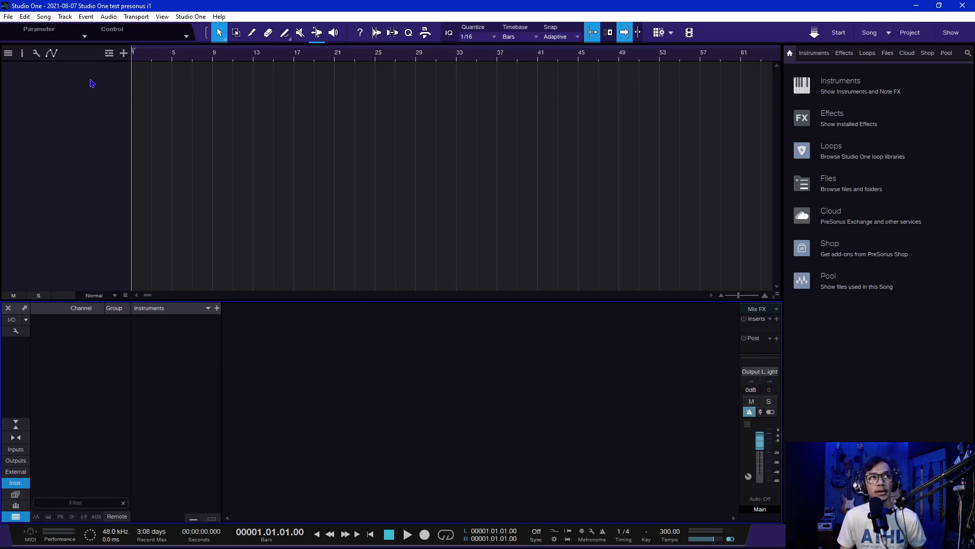
left_click(123, 53)
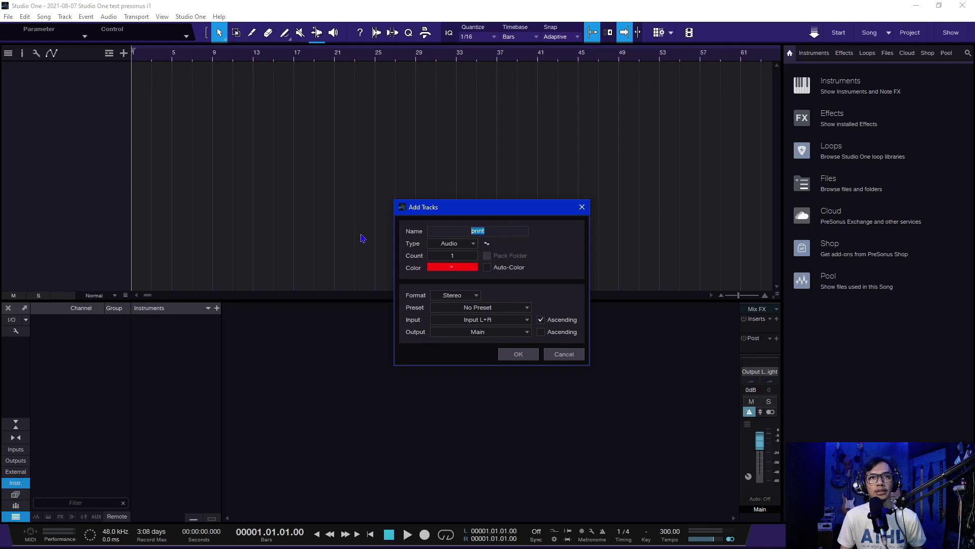
key("BackSpace")
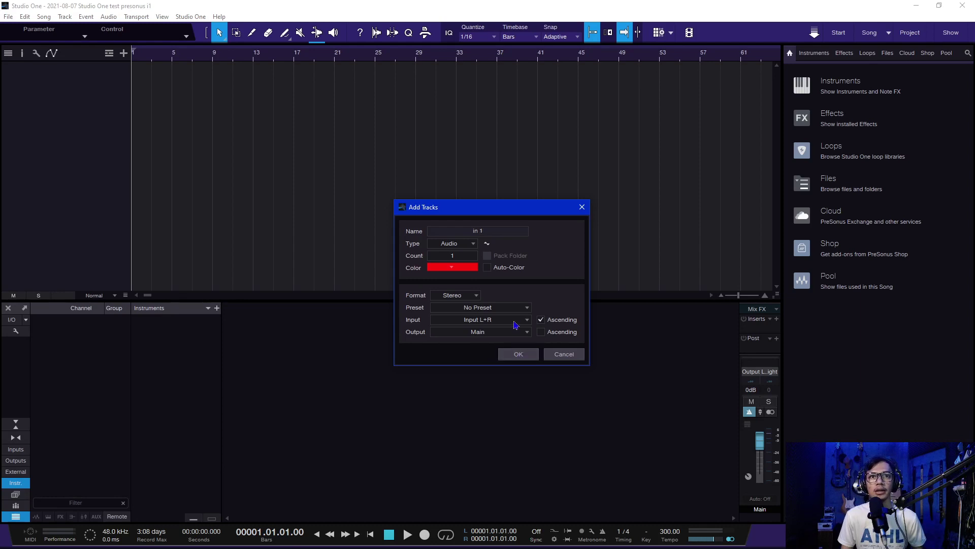
left_click(486, 322)
left_click(454, 293)
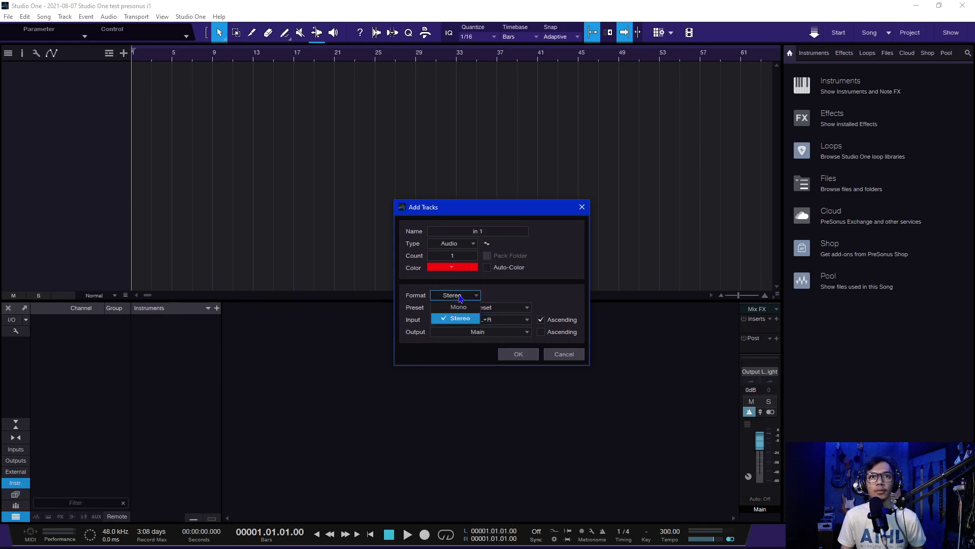
left_click(457, 307)
left_click(491, 320)
left_click(493, 336)
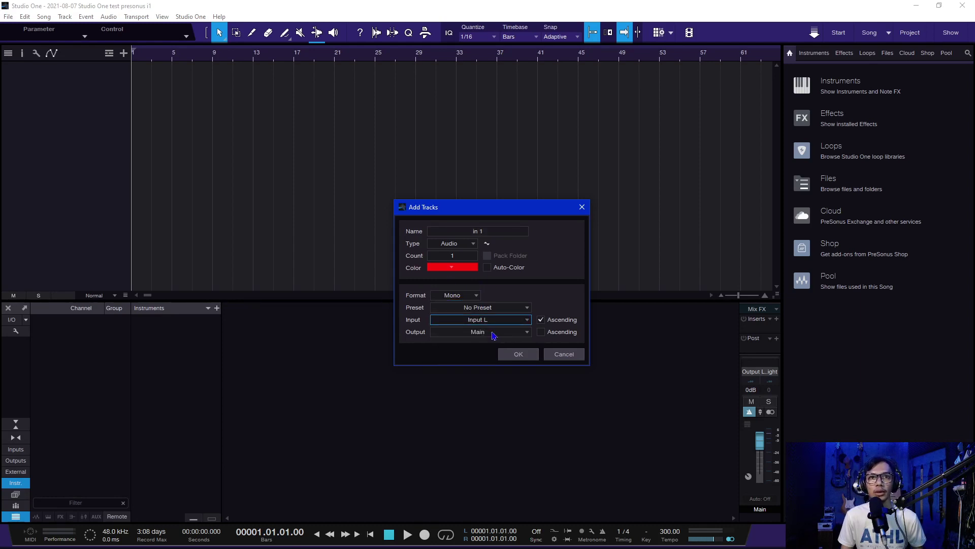
left_click(518, 355)
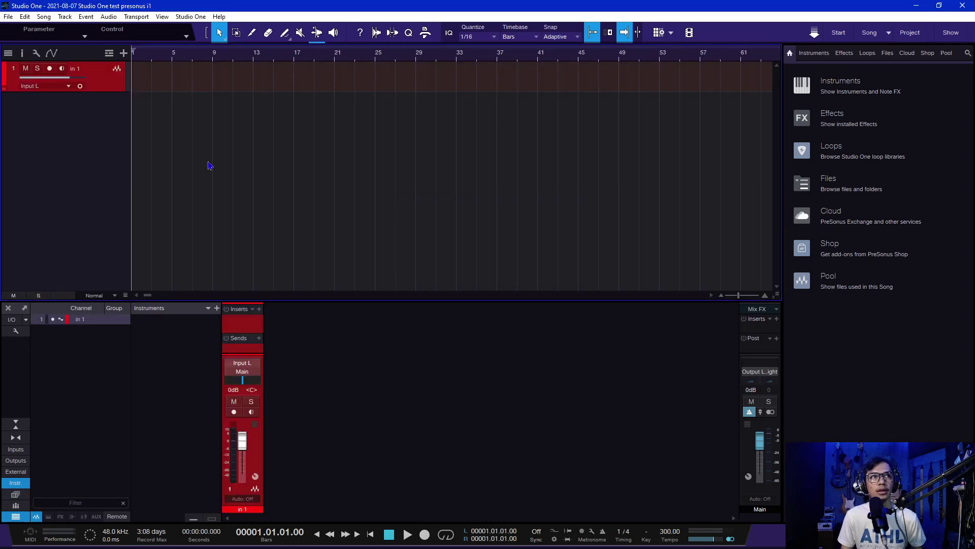
Show the input channels in the console and arm the "in 1" track for recording with monitoring on
left_click(15, 449)
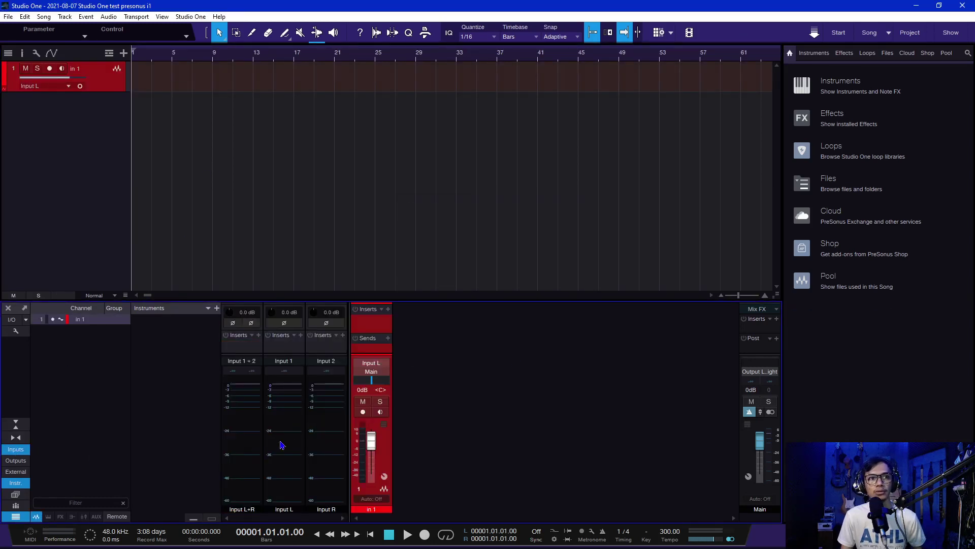
mouse_move(298, 433)
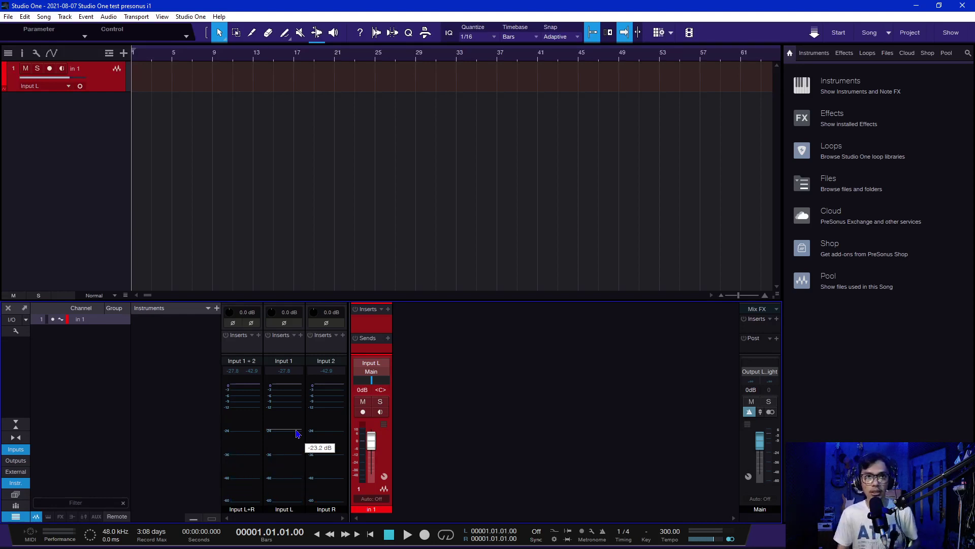
left_click(362, 412)
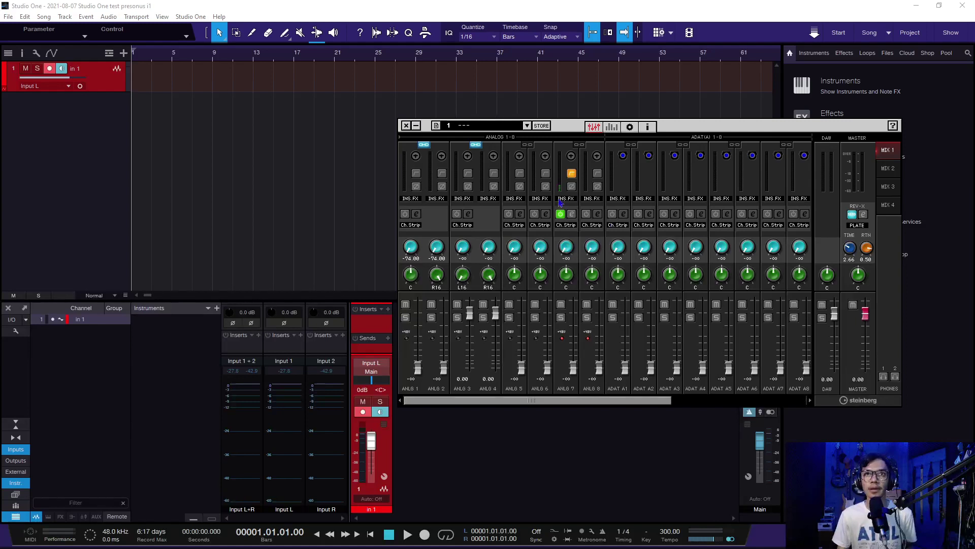
In the Steinberg mixer, raise the ANLG 1 and ANLG 2 faders to 0.00, adjust the ANLG 1 pan and close the mixer
left_click_drag(447, 366, 457, 319)
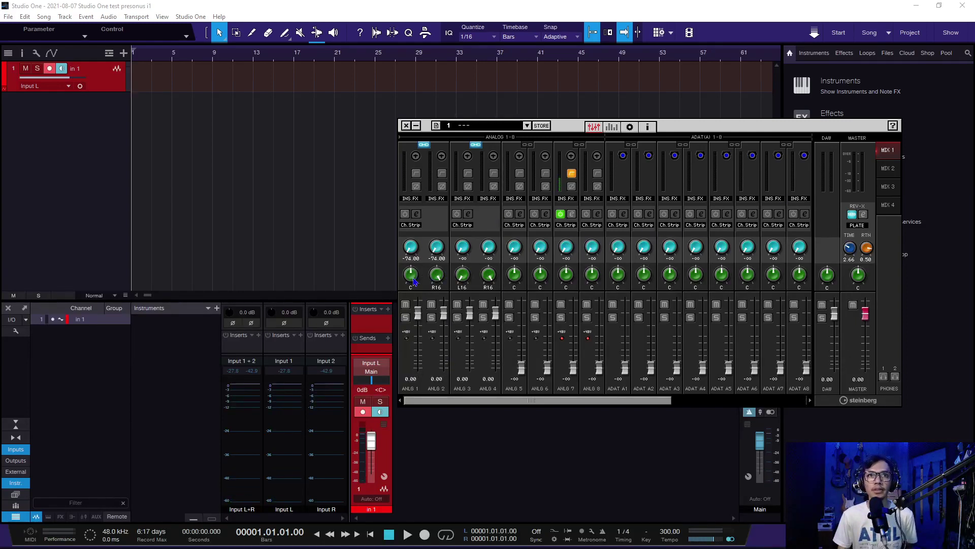
left_click_drag(414, 281, 413, 275)
left_click(406, 126)
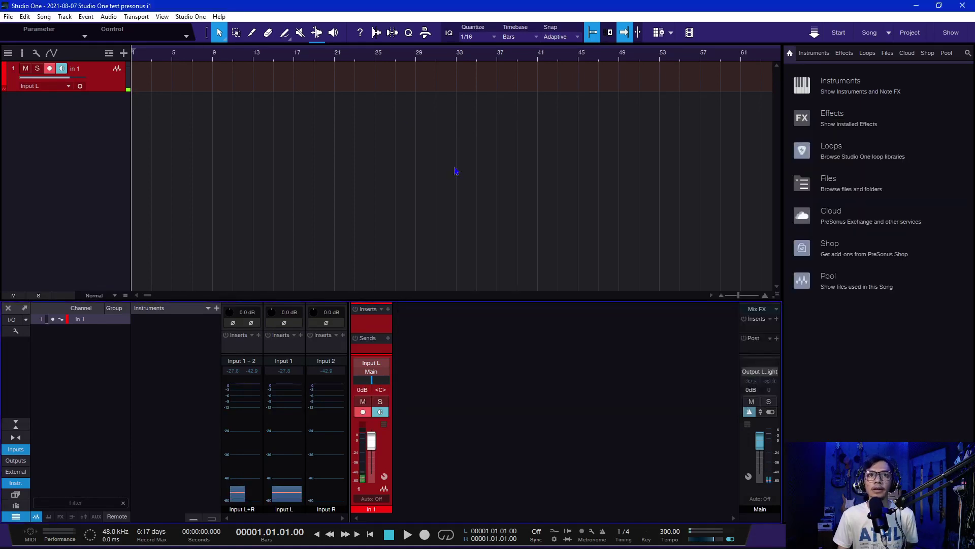